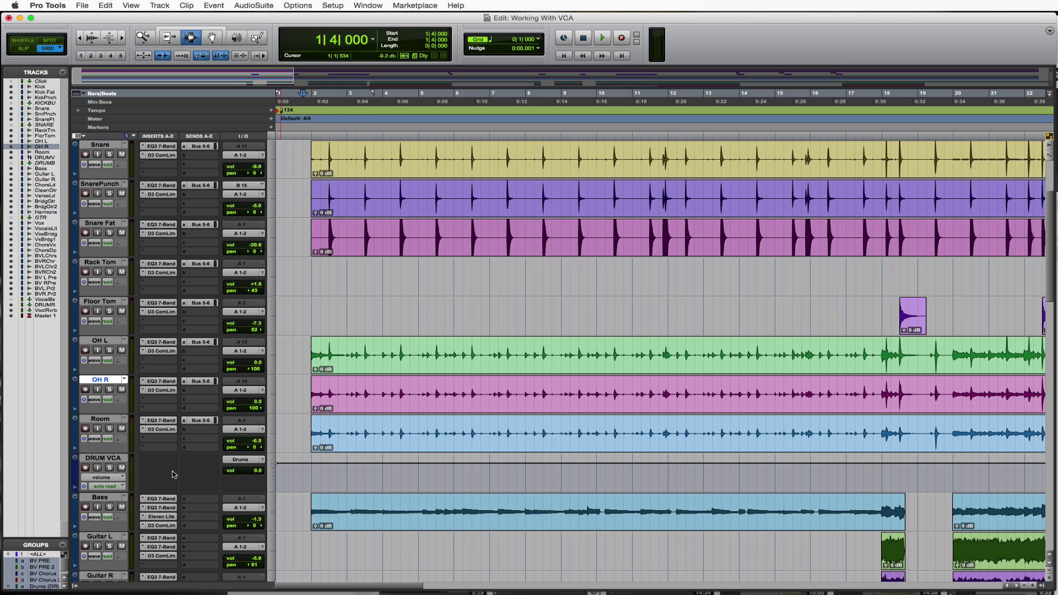
Step: Set the DRUM VCA's automation mode to latch in its output window
click(262, 459)
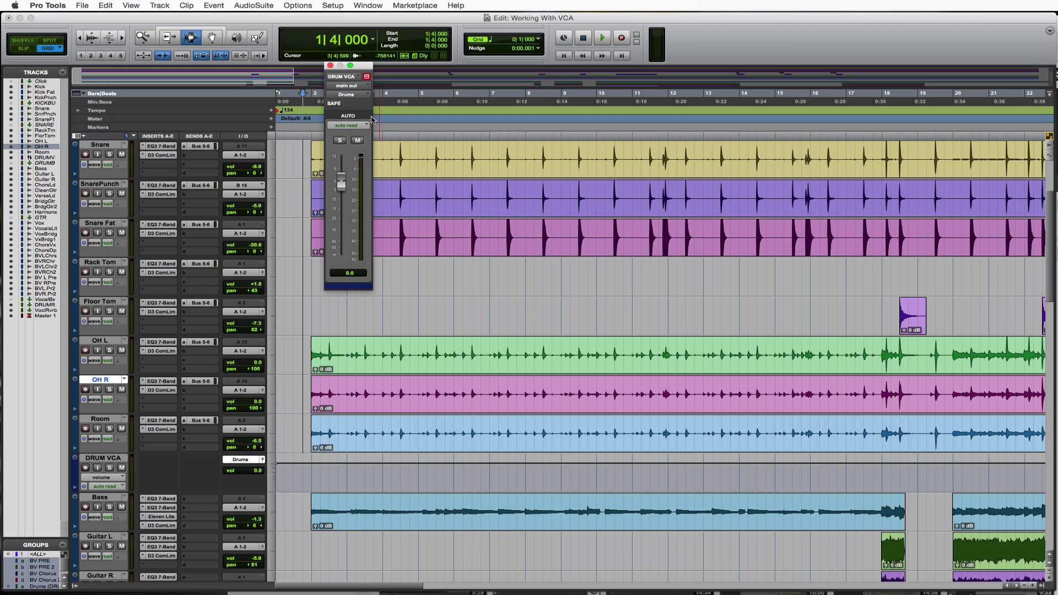
click(347, 125)
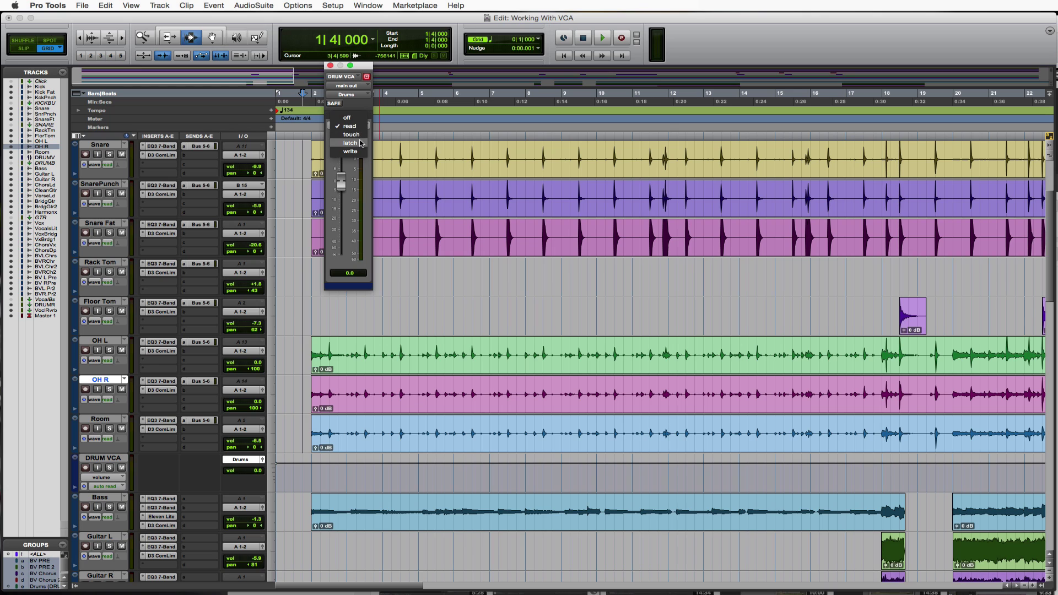
click(351, 143)
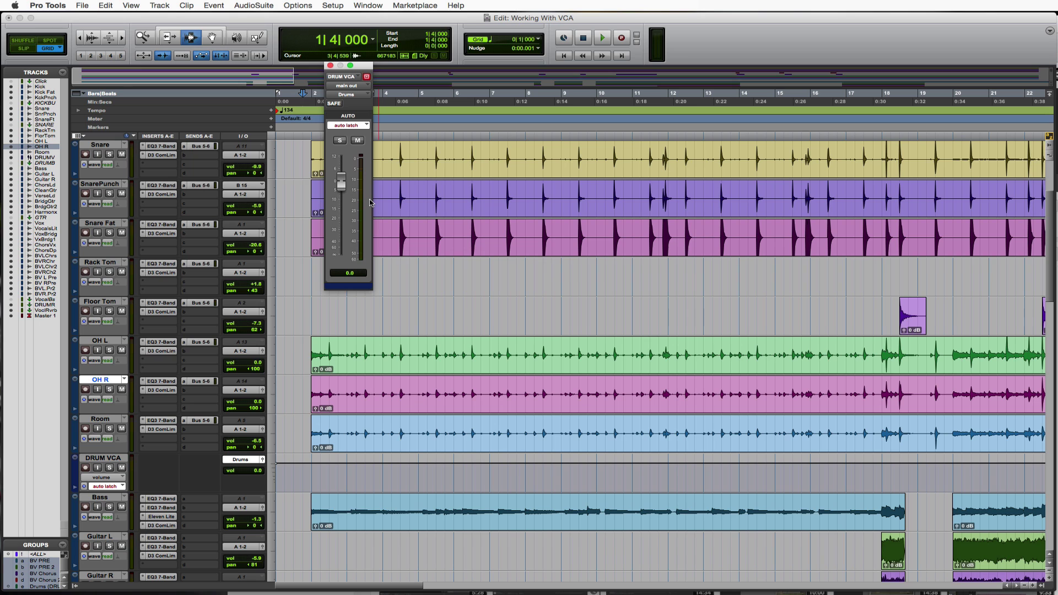
Step: Record a downward volume ride on the DRUM VCA fader during playback
key(space)
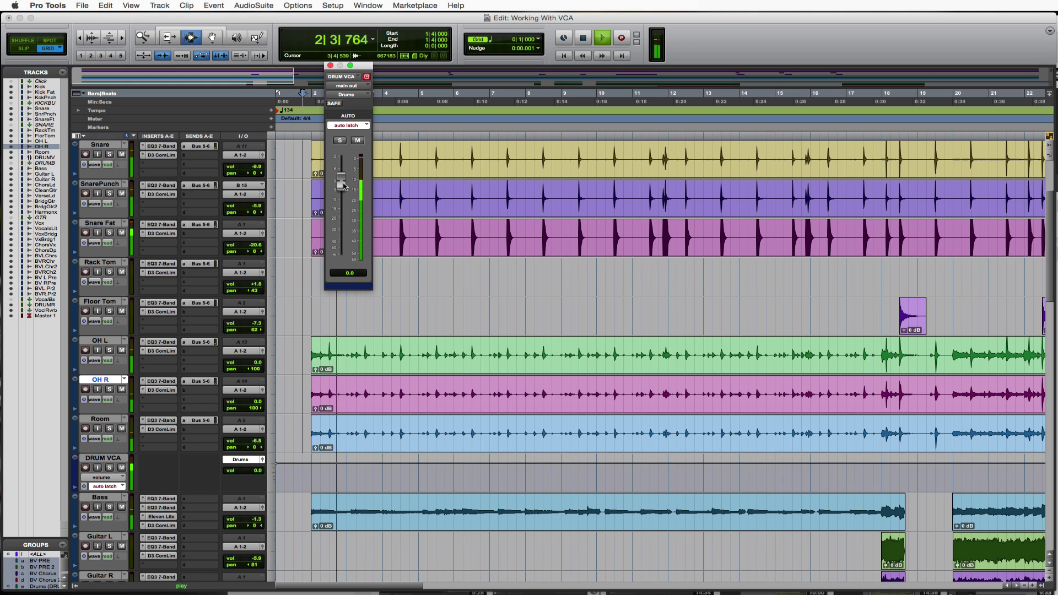
drag(342, 183, 342, 200)
key(space)
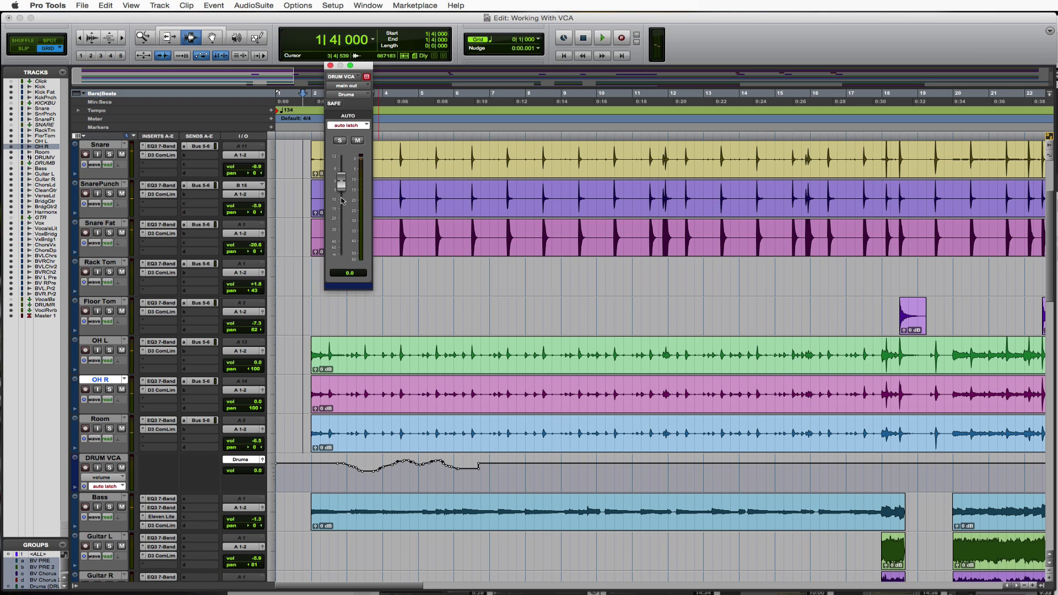
Step: Switch the Room and grouped drum tracks to volume view and close the DRUM VCA output window
click(106, 420)
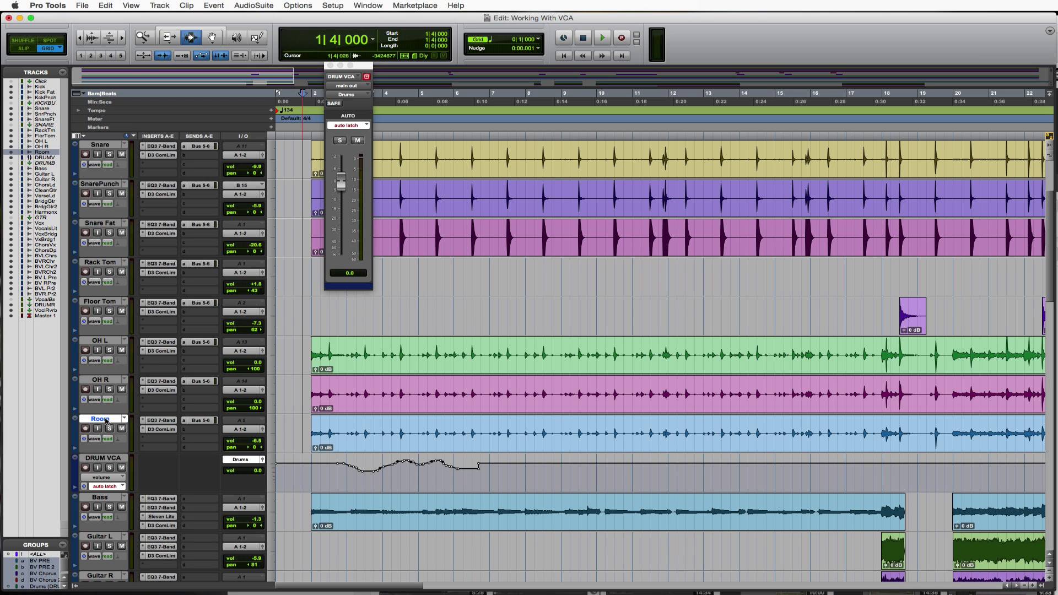
click(95, 440)
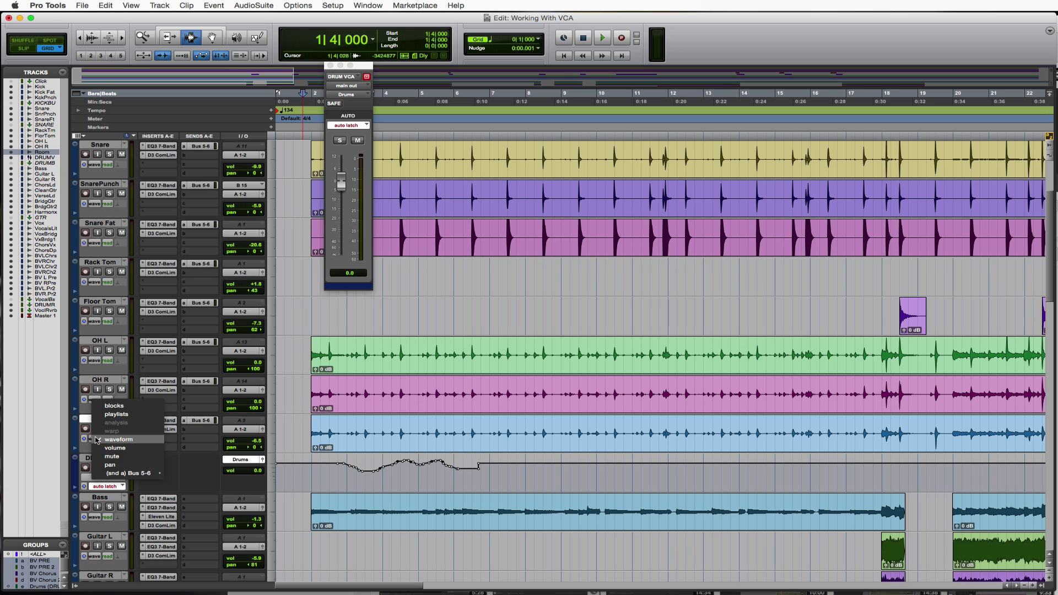
click(127, 450)
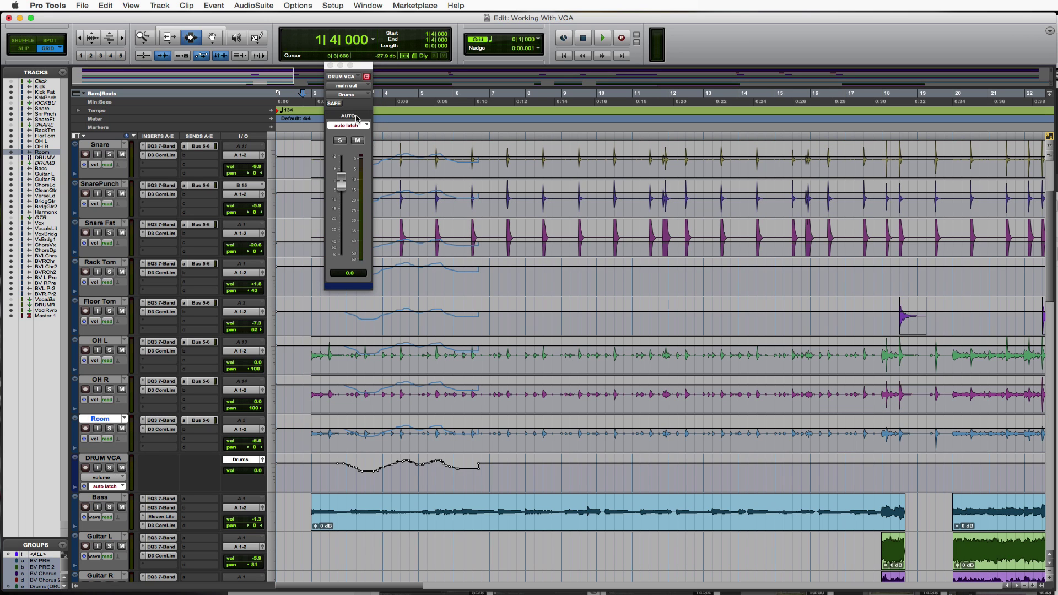
click(330, 65)
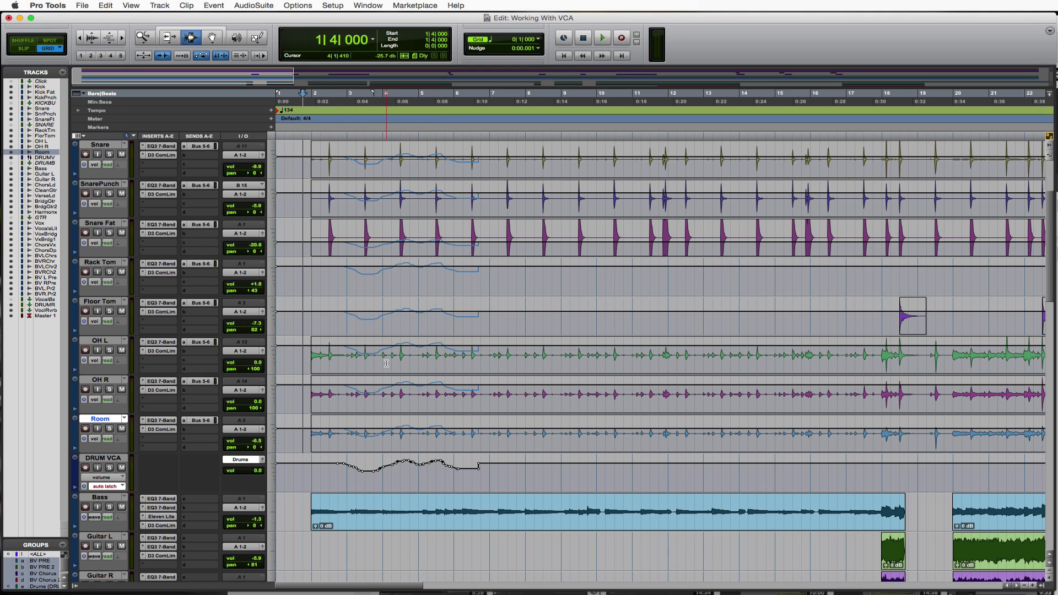
Step: With the Grabber, add bar-3 breakpoints on the drum volume lines and raise the later one into a ramp
key(F8)
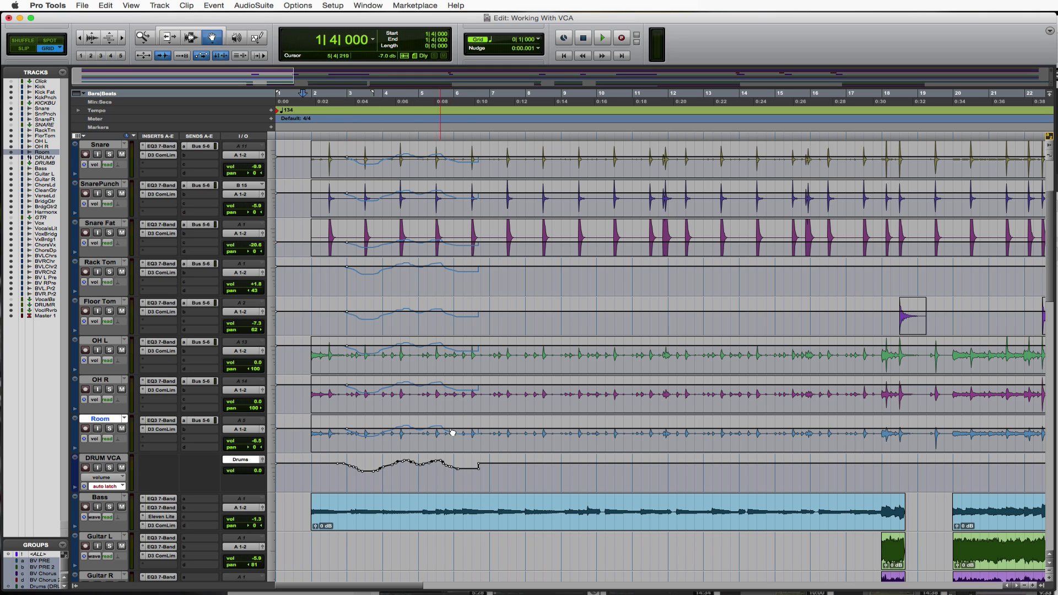
click(355, 269)
drag(482, 430, 481, 421)
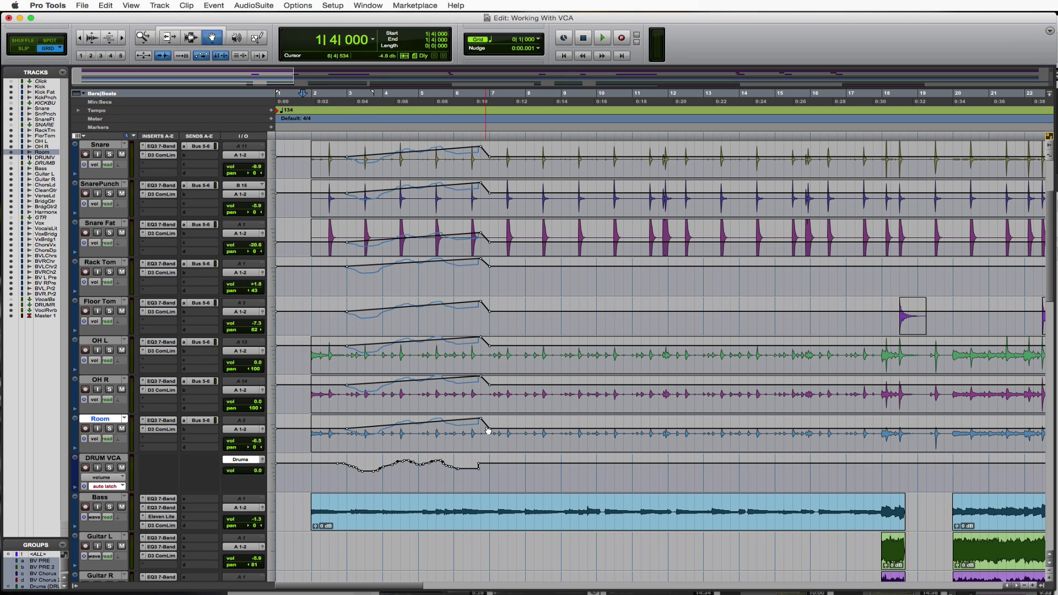
key(F7)
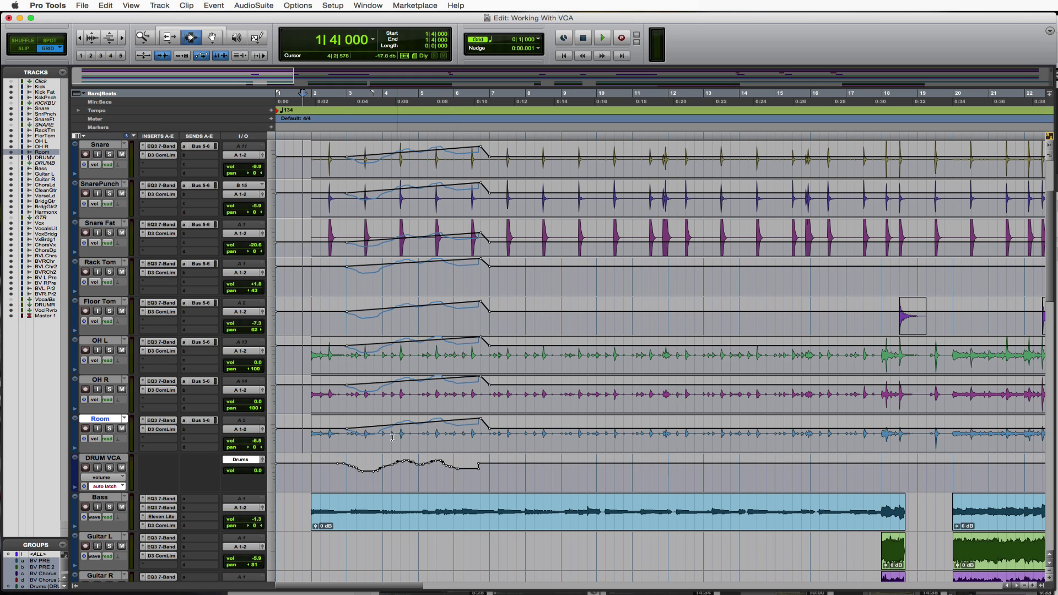
click(322, 428)
key(space)
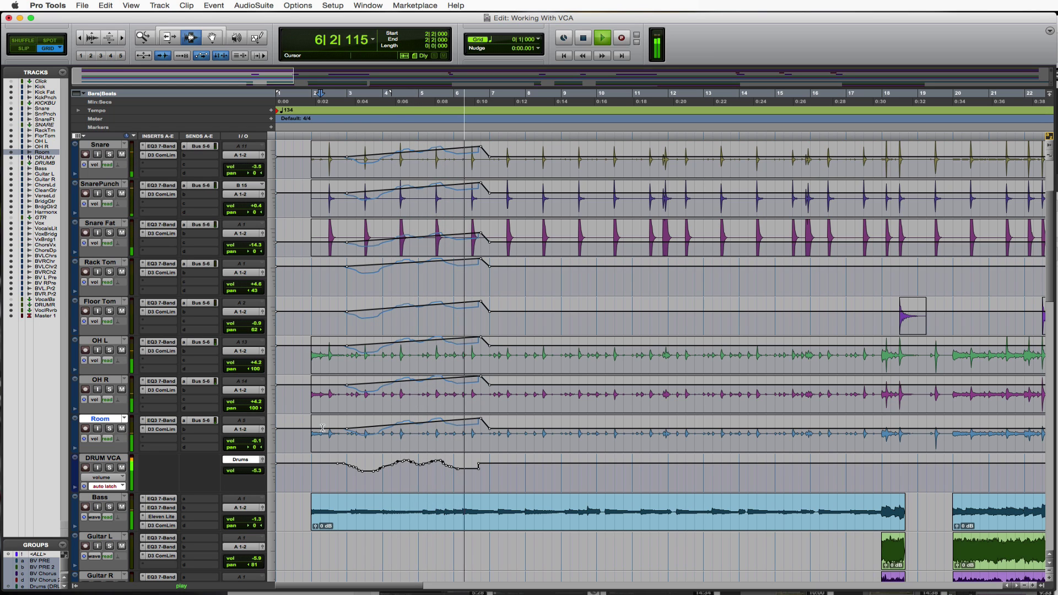
key(space)
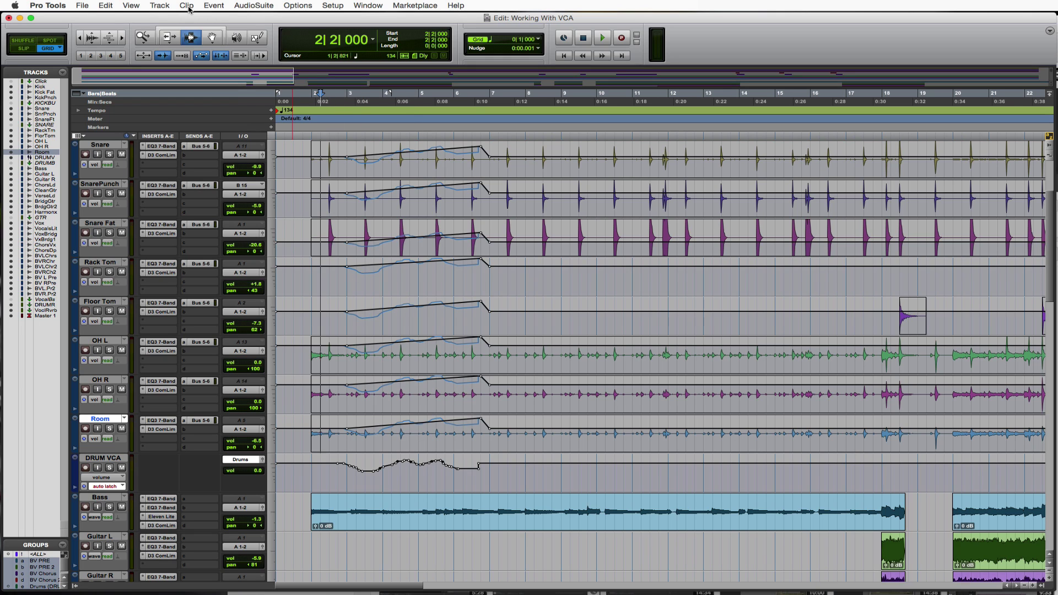
click(133, 6)
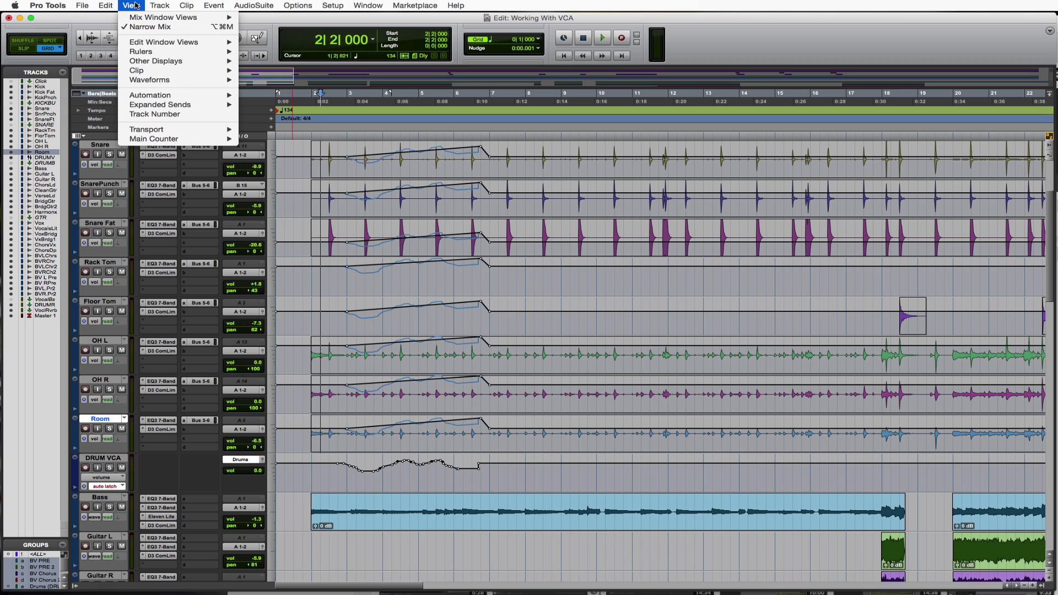
mouse_move(143, 98)
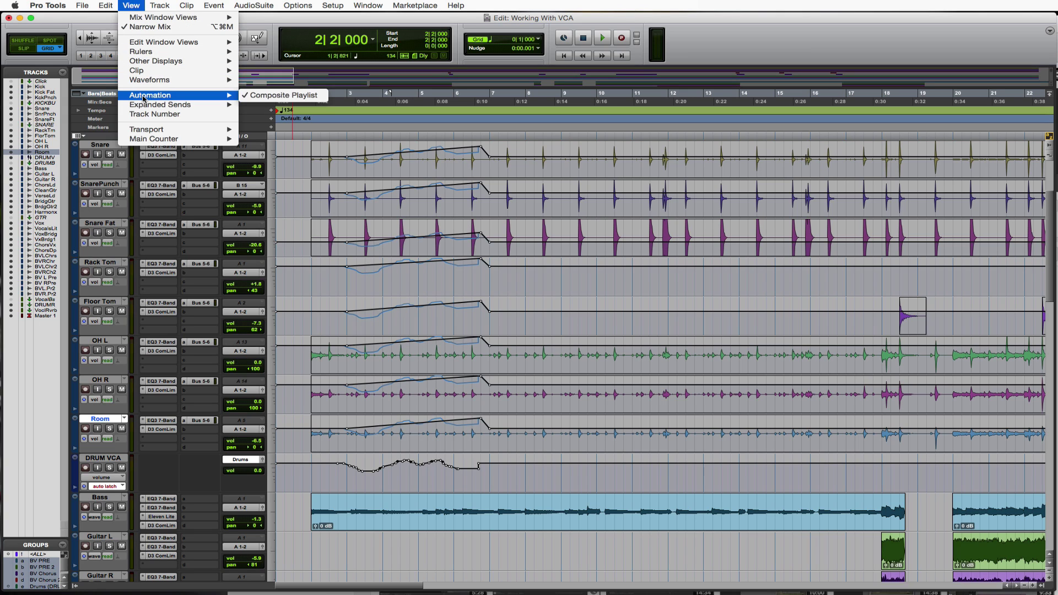
click(276, 96)
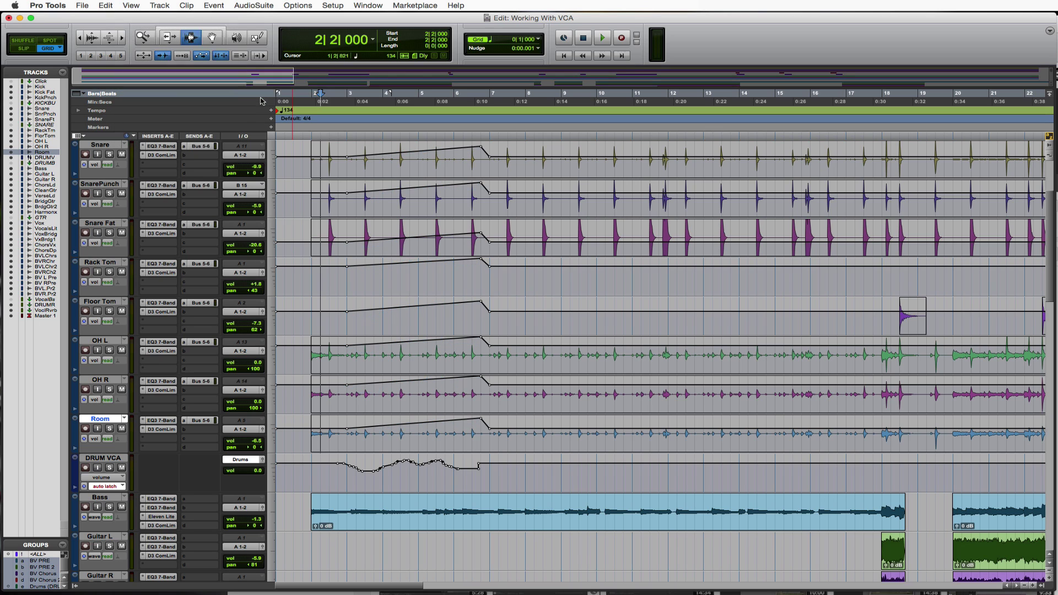
click(134, 6)
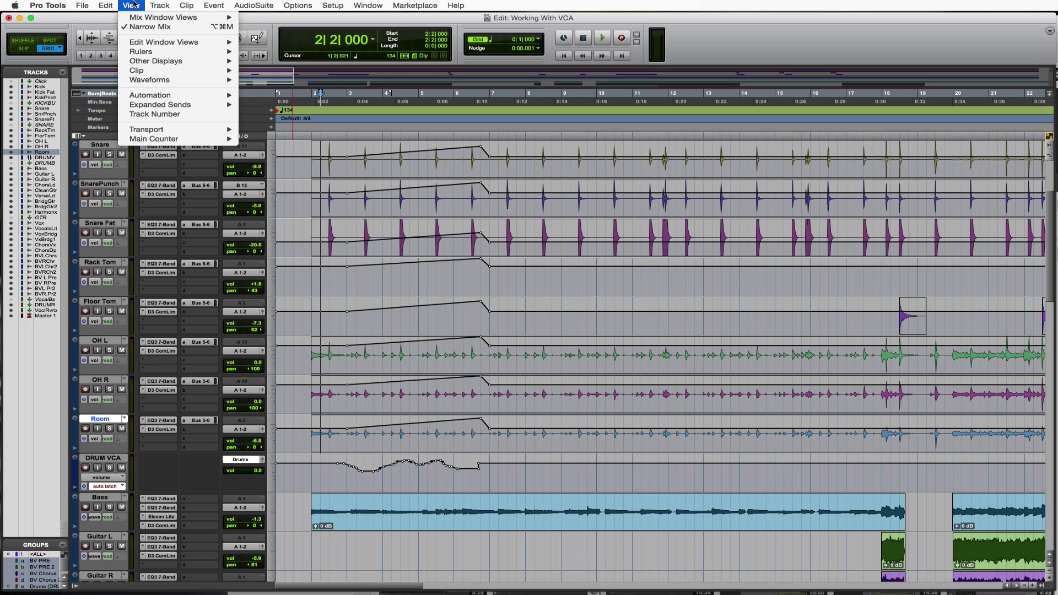
mouse_move(153, 97)
click(279, 97)
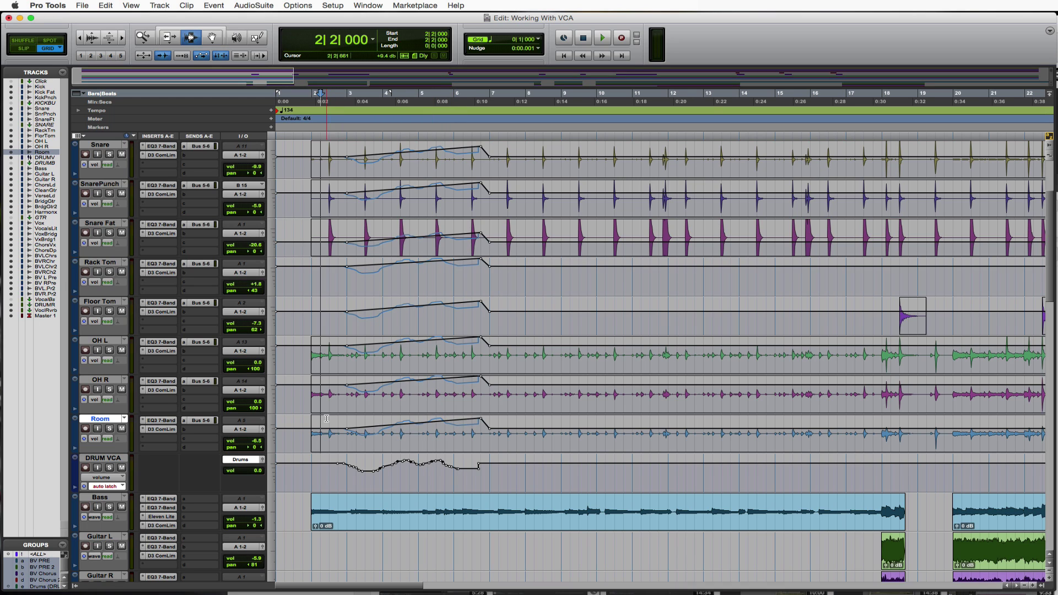
Step: Set the Room track's automation mode to latch in its output window
click(263, 429)
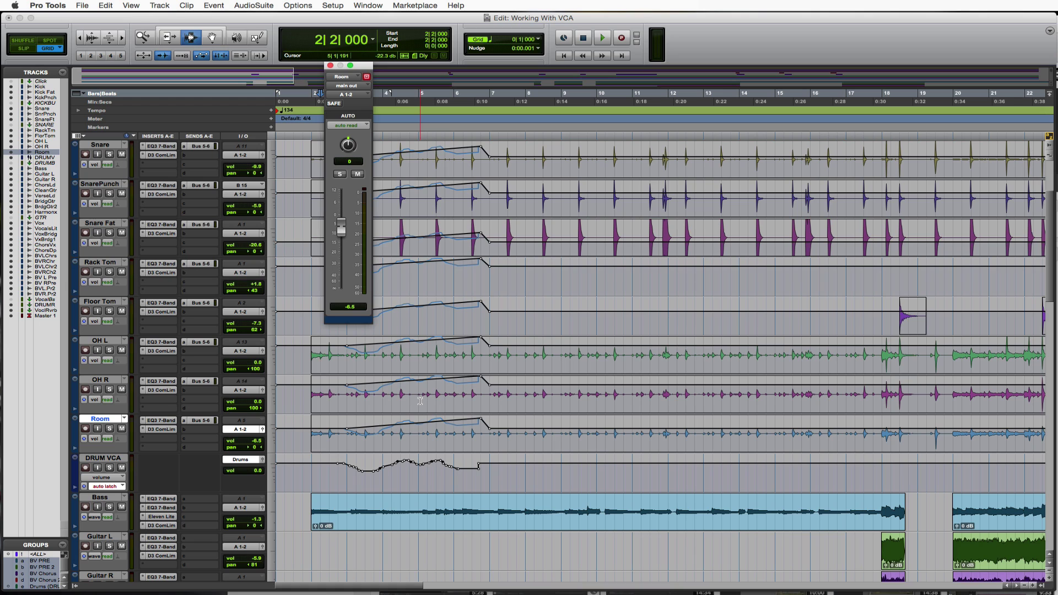
click(348, 125)
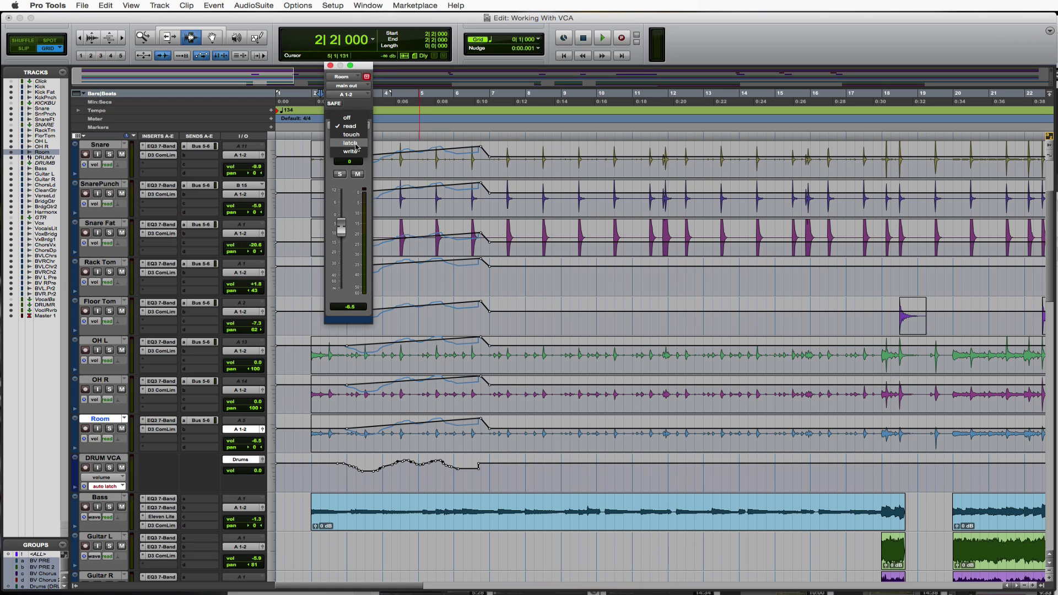
click(355, 145)
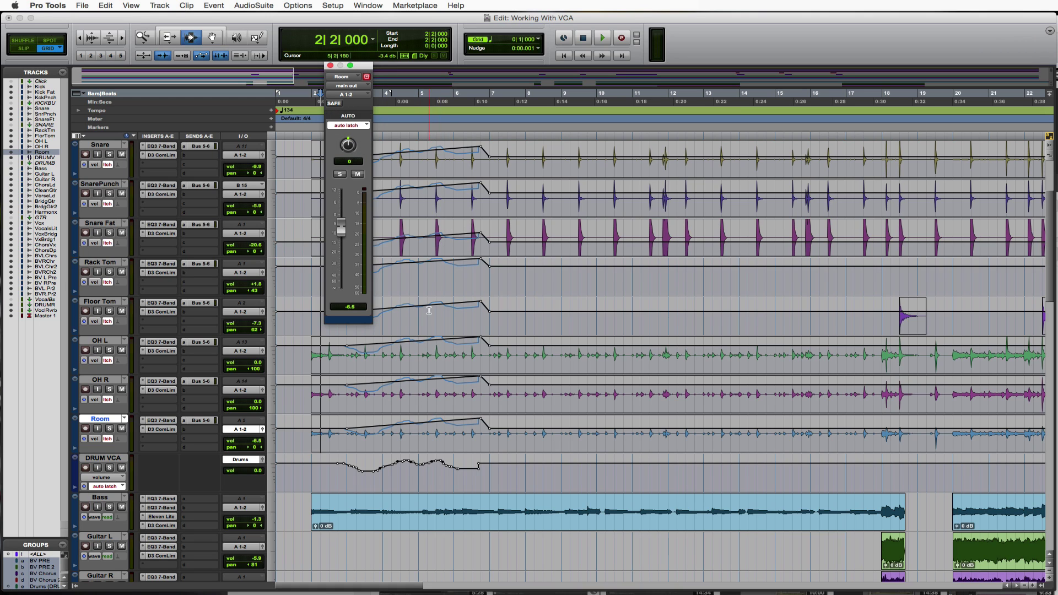
Step: From bar 3, record a latch pass pulling the Room fader down to -8.5
click(346, 428)
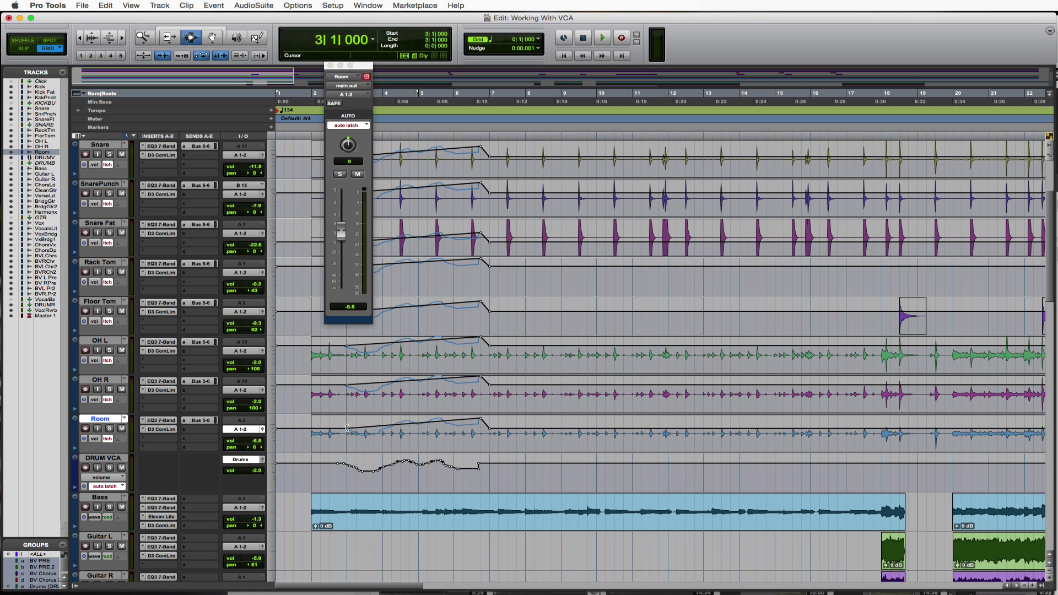
key(space)
mouse_move(342, 231)
mouse_down()
mouse_move(342, 242)
mouse_move(346, 224)
mouse_move(343, 240)
mouse_up()
key(space)
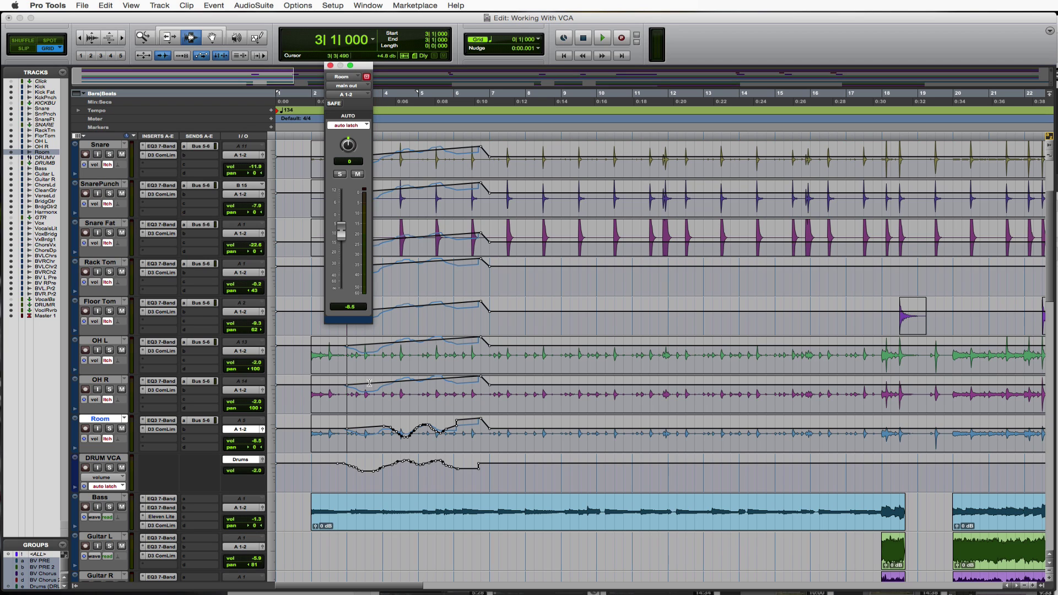
Step: Select OH R and record a latch pass lowering its volume to about -7 dB
click(241, 390)
click(119, 381)
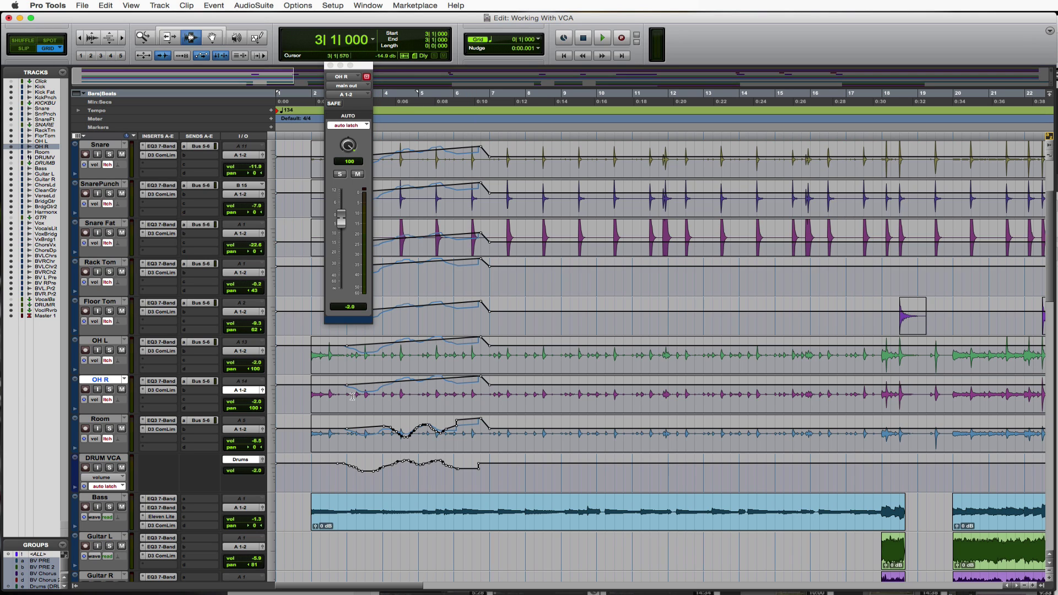
key(space)
mouse_move(342, 209)
mouse_down()
mouse_move(345, 223)
mouse_move(347, 214)
mouse_up()
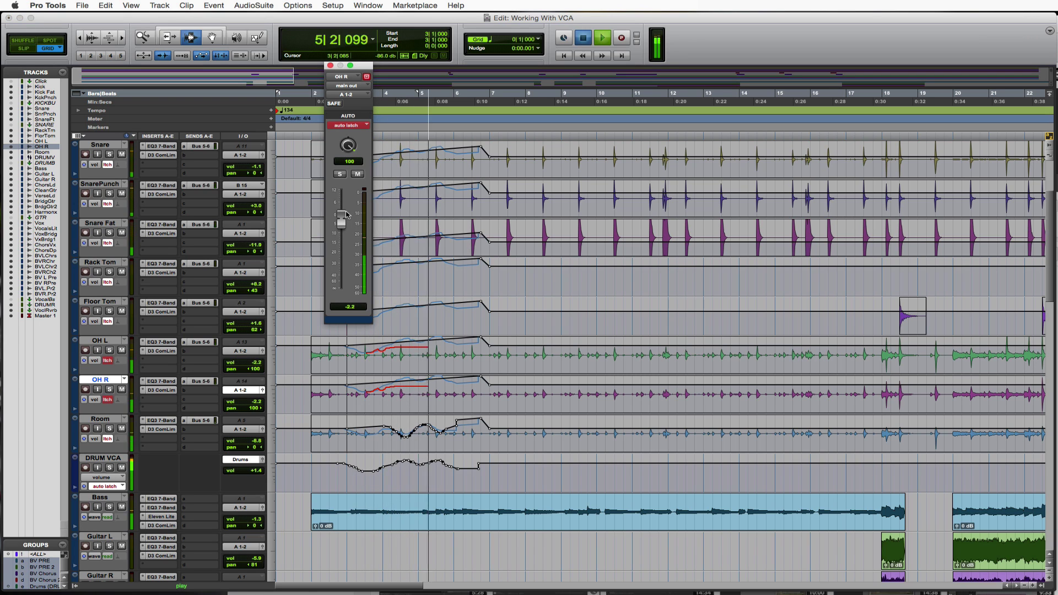
key(space)
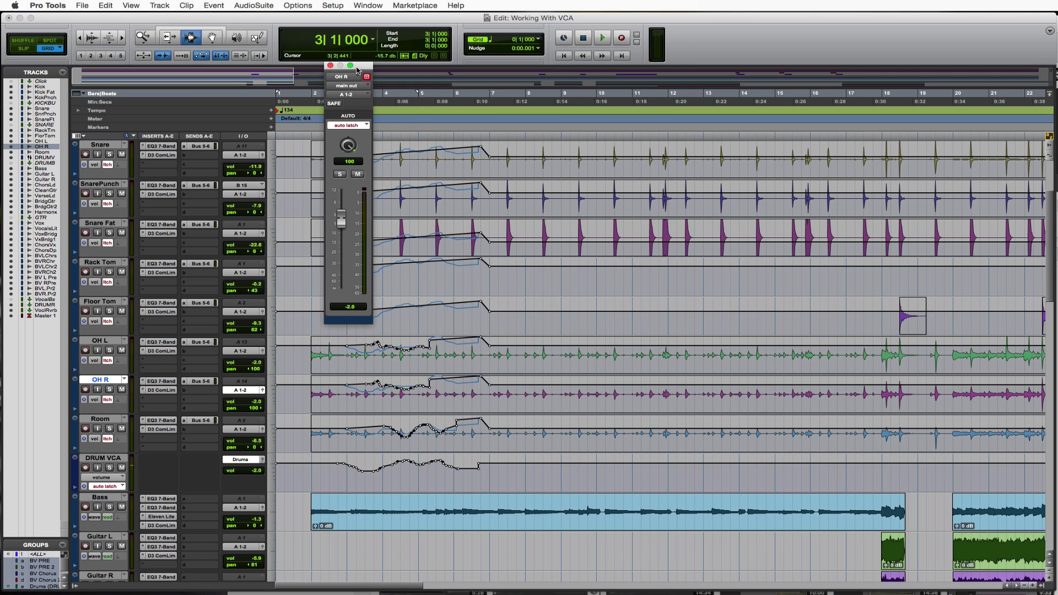
drag(357, 70, 202, 103)
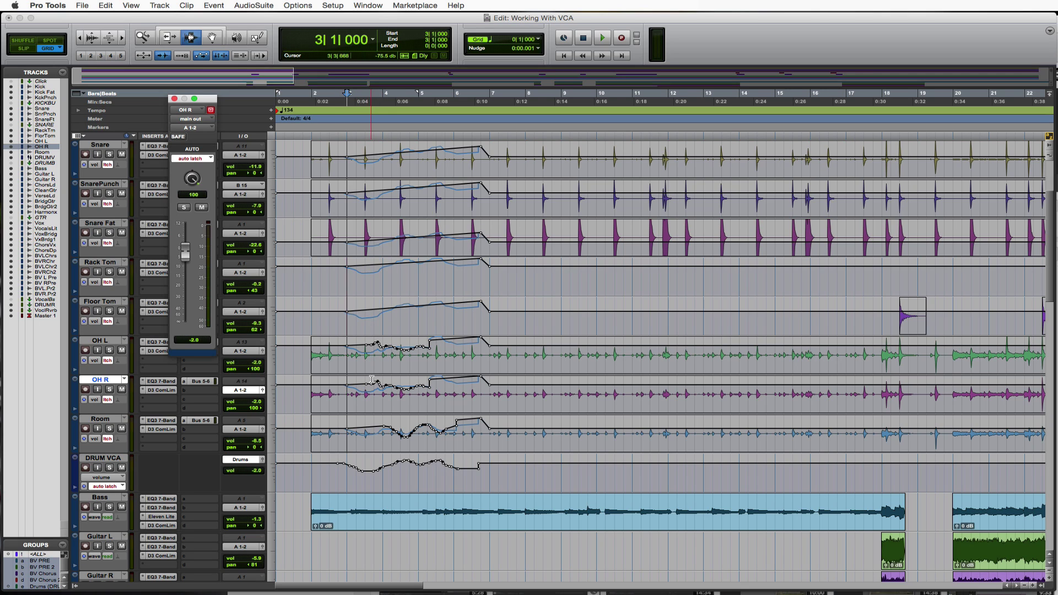
Step: Zoom in to inspect the passes around bars 3–4, then undo the overhead and Room latch rides
click(381, 391)
key(super+bracketright)
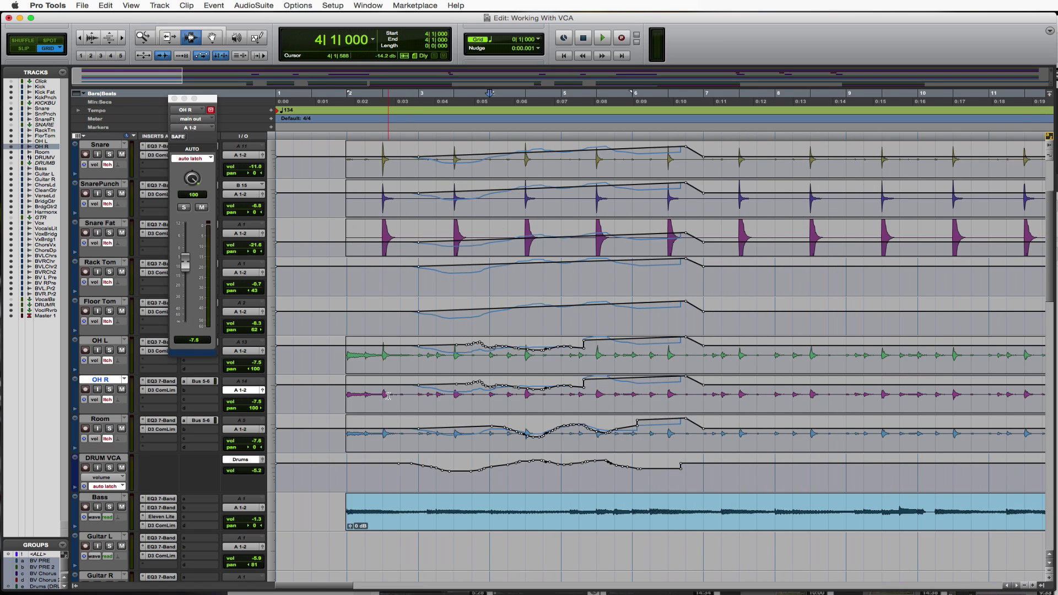
key(super+bracketright)
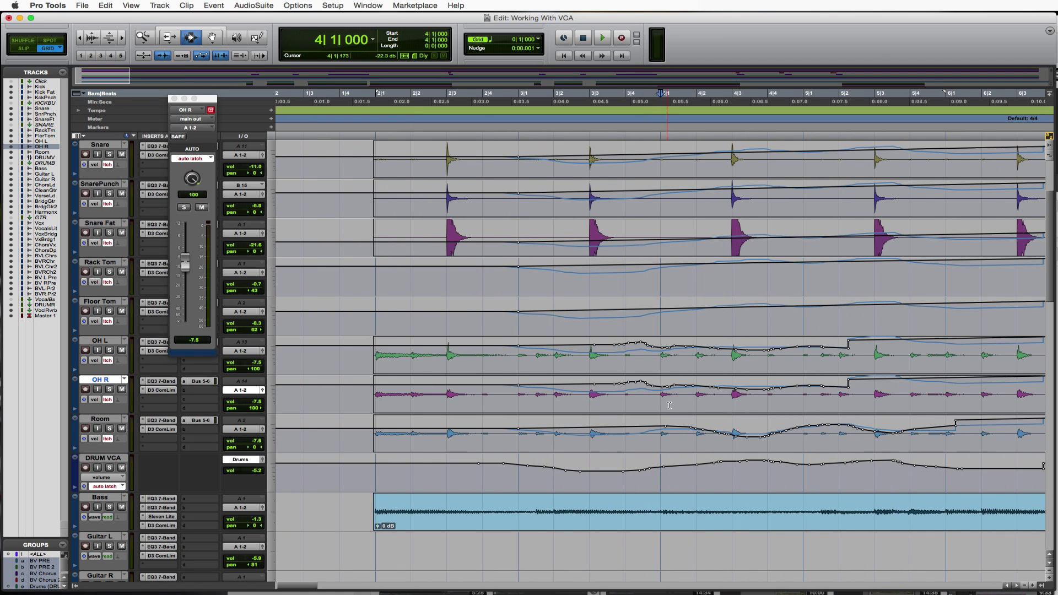
click(622, 393)
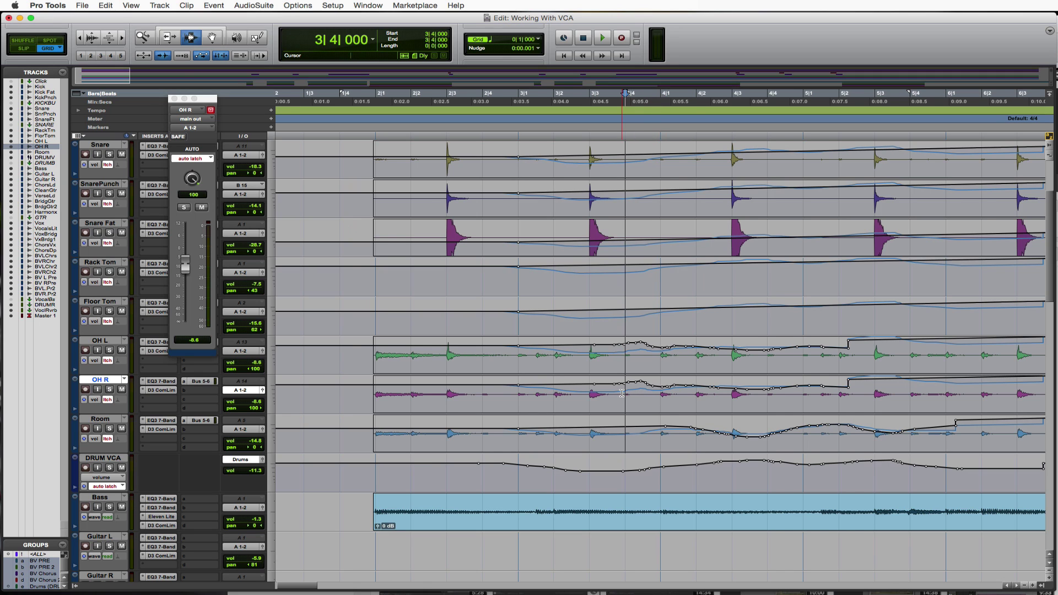
key(super+bracketleft)
key(super+bracketleft)
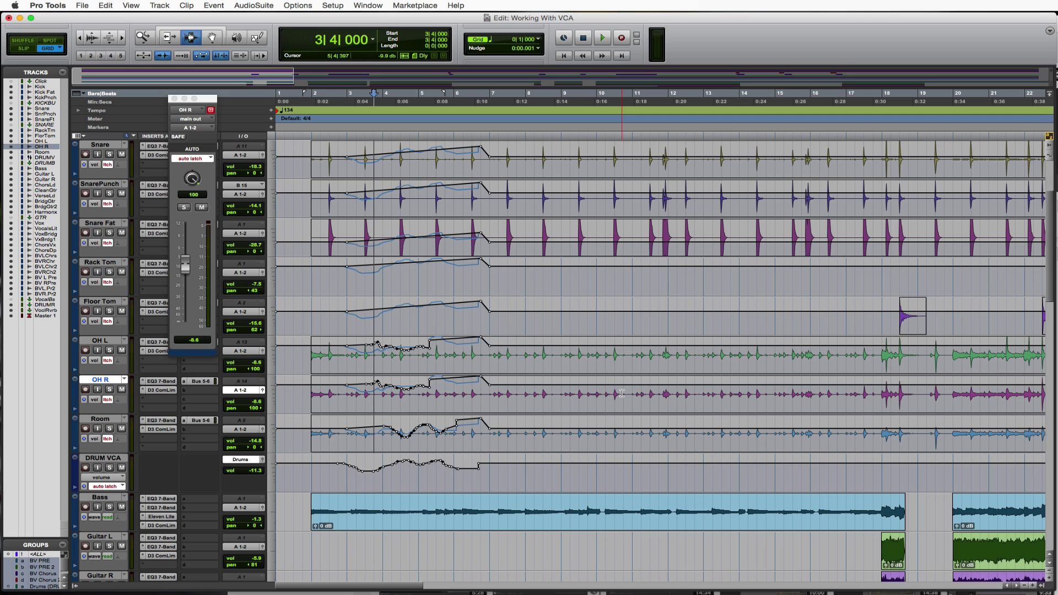
key(super+z)
key(super+z)
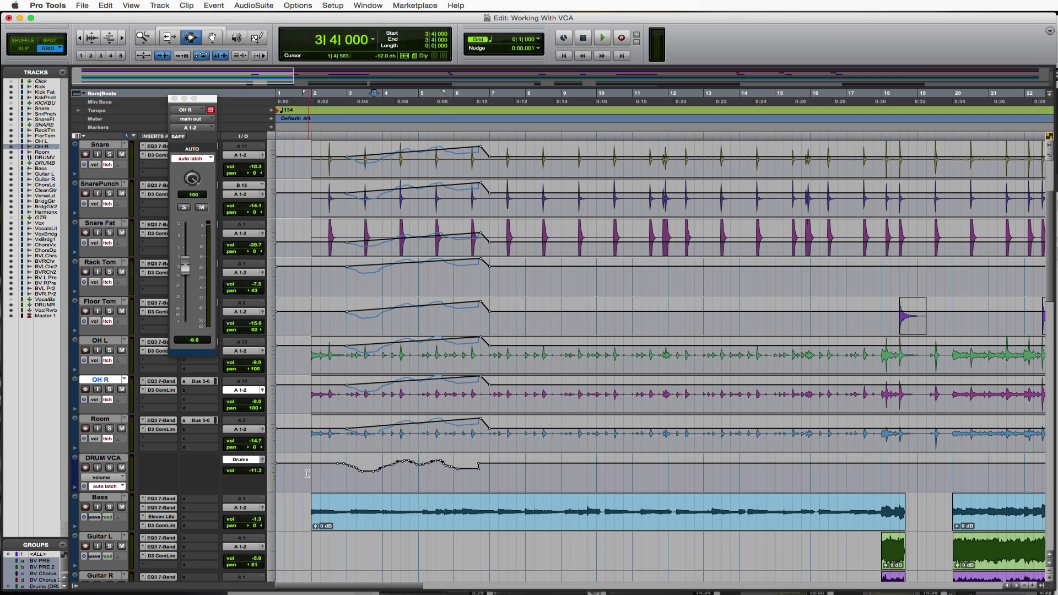
Step: Select bars 2–7 on the DRUM VCA track and close the OH R output window
click(312, 473)
drag(311, 474, 491, 478)
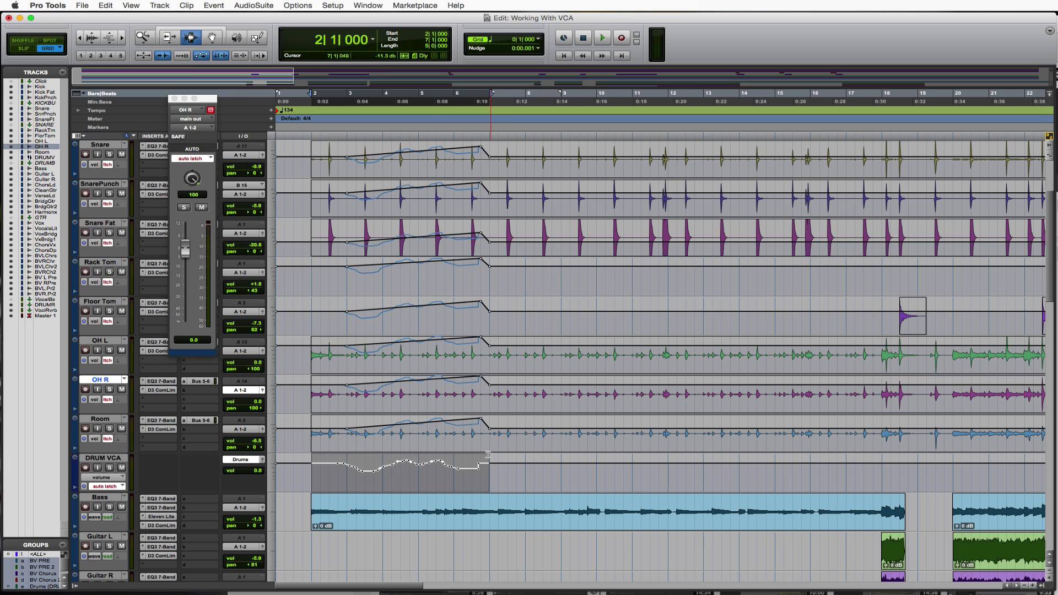
click(174, 98)
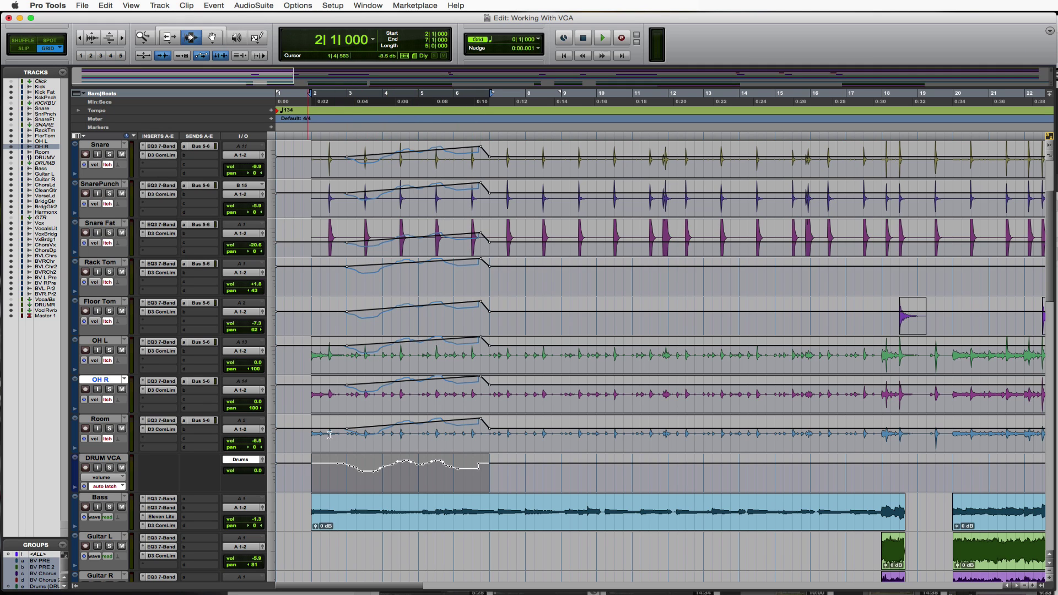
Step: Apply Track > Coalesce VCA Master Automation to the selected DRUM VCA track
click(102, 459)
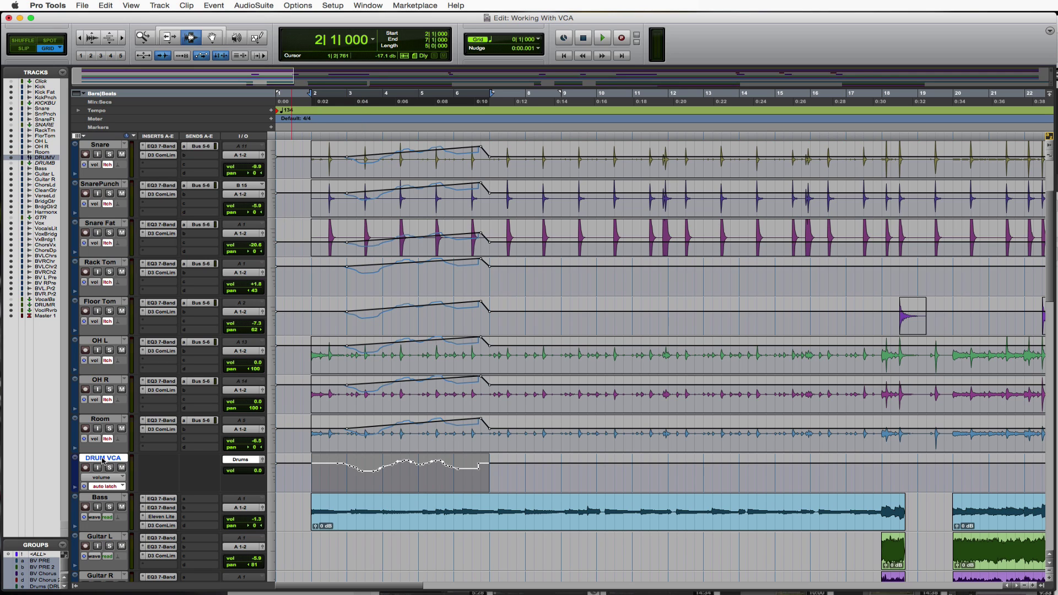
click(167, 5)
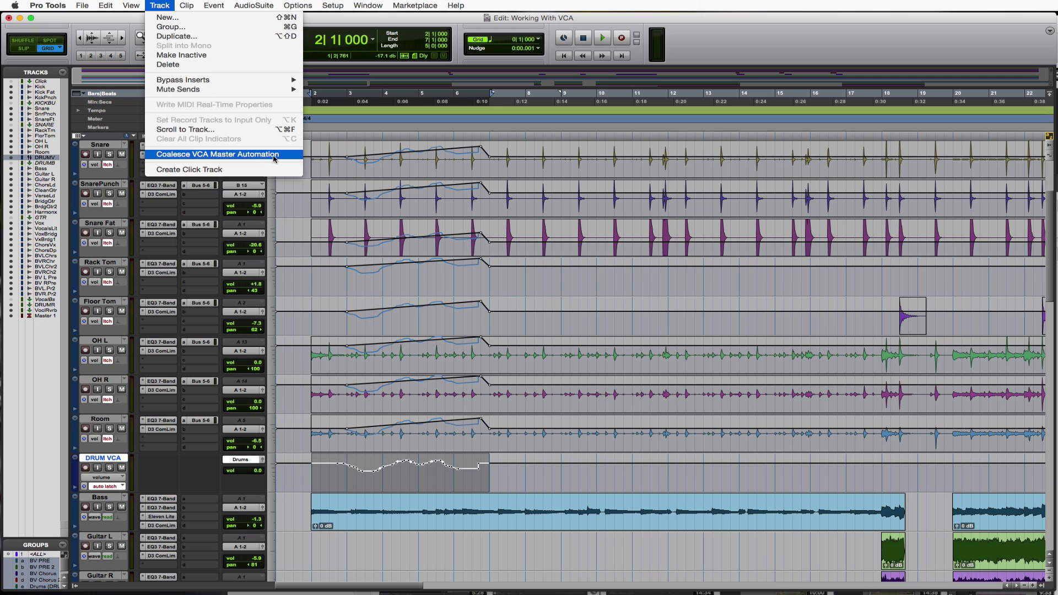
click(255, 157)
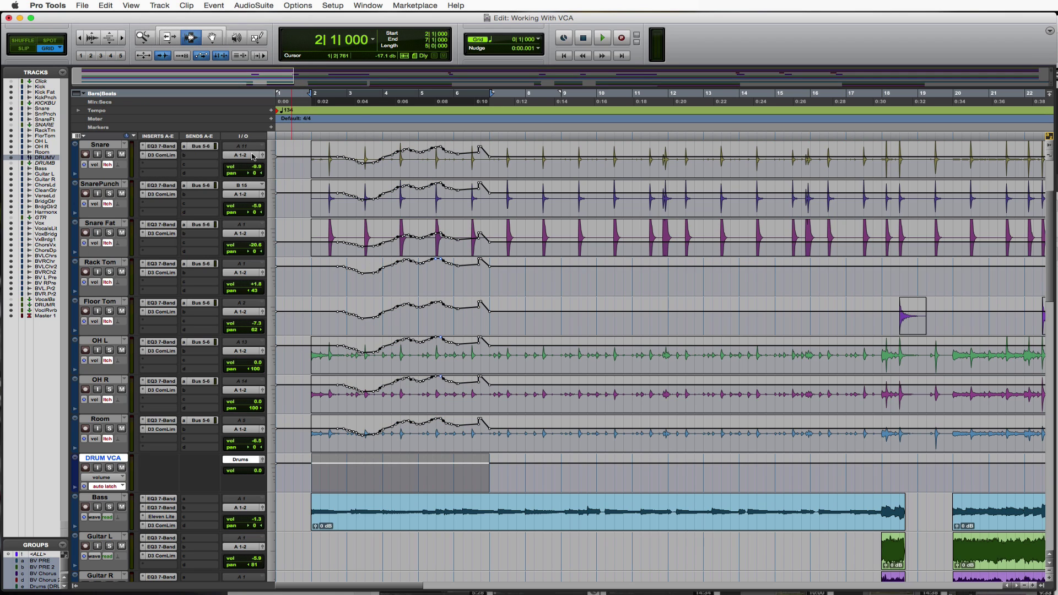